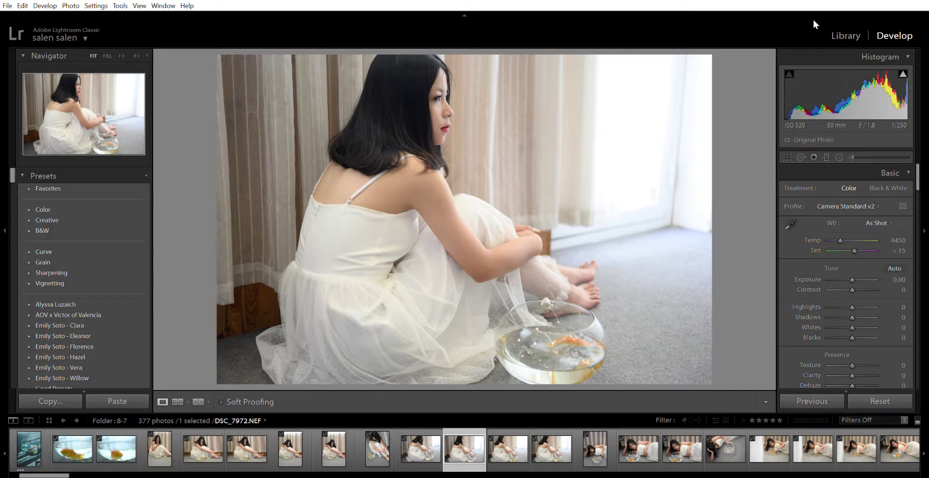
Show highlight clipping and set Exposure +0.66, Highlights -74, Shadows -5, Whites -47, Blacks +13 and Temp 4326
{"action": "left_click", "coordinate": [903, 74]}
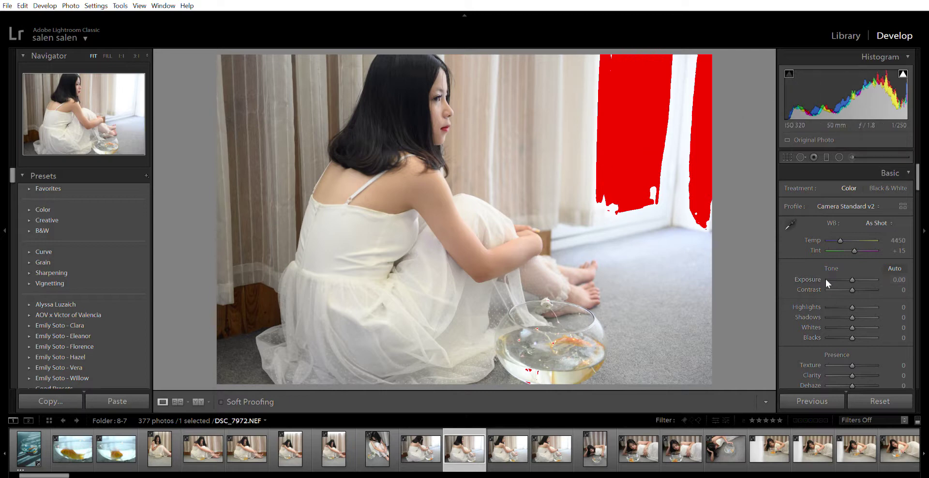
{"action": "left_click_drag", "start_coordinate": [850, 269], "coordinate": [832, 295]}
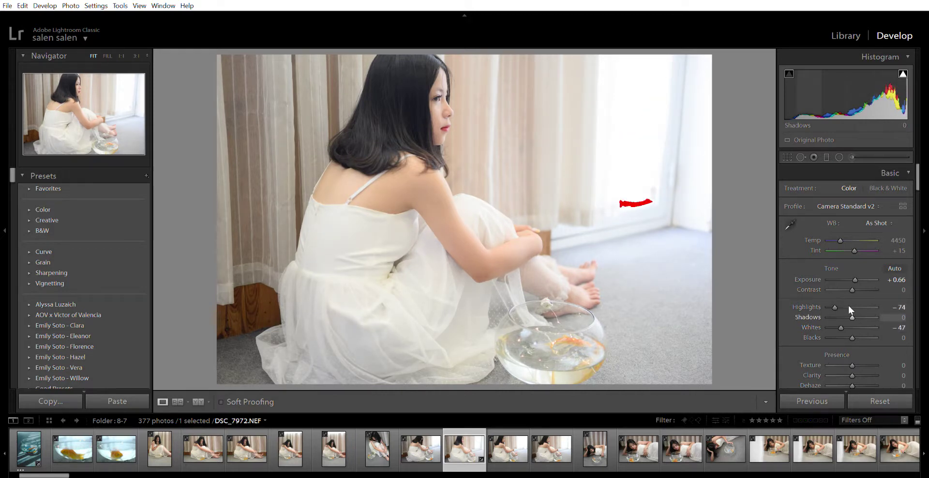
{"action": "mouse_move", "coordinate": [852, 306]}
{"action": "left_mouse_down"}
{"action": "mouse_move", "coordinate": [859, 327]}
{"action": "mouse_move", "coordinate": [855, 305]}
{"action": "mouse_move", "coordinate": [841, 309]}
{"action": "mouse_move", "coordinate": [850, 307]}
{"action": "left_mouse_up"}
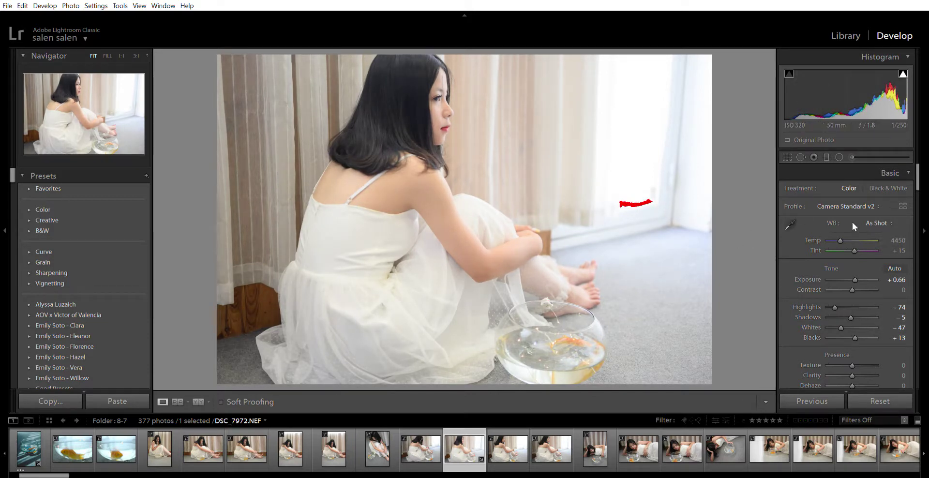
{"action": "left_click_drag", "start_coordinate": [841, 229], "coordinate": [839, 230]}
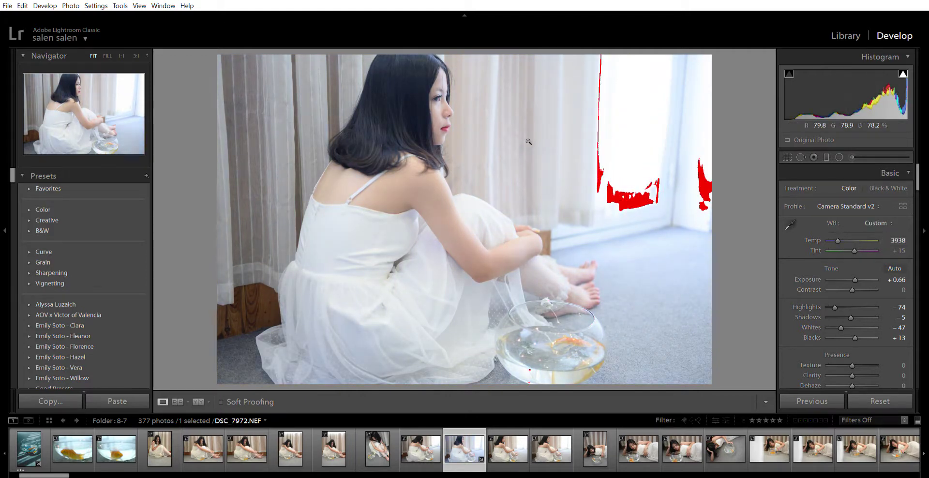
{"action": "left_click_drag", "start_coordinate": [838, 230], "coordinate": [839, 230]}
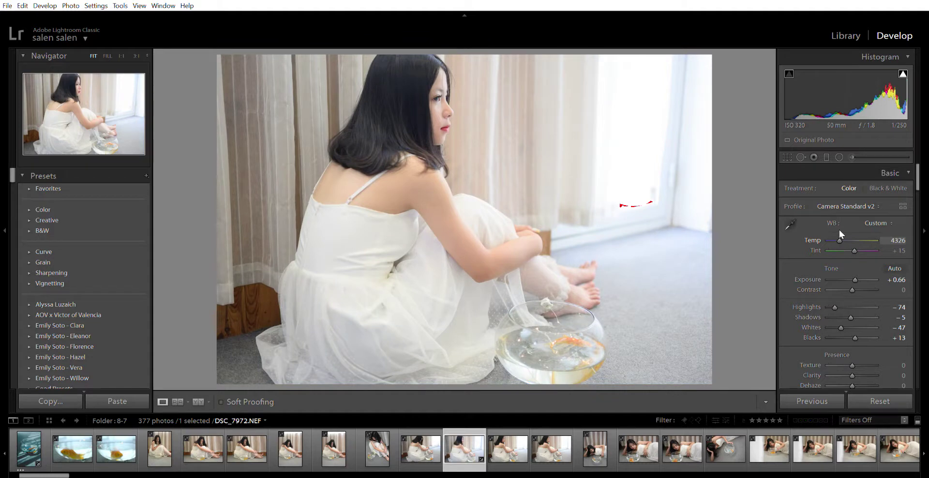
Shape the RGB tone curve with a highlight point at about 71.8 / 76.5 %, a lifted black point and a lowered shadow point
{"action": "left_click_drag", "start_coordinate": [918, 171], "coordinate": [912, 209]}
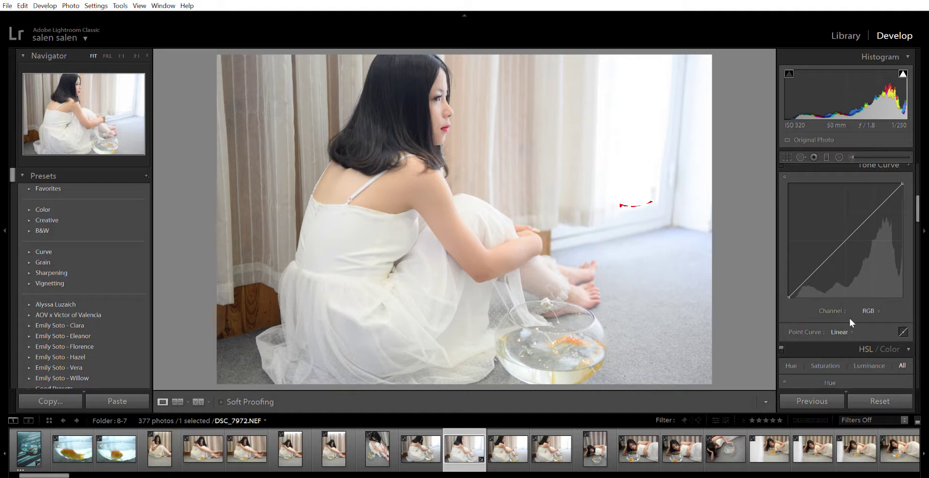
{"action": "left_click", "coordinate": [924, 283]}
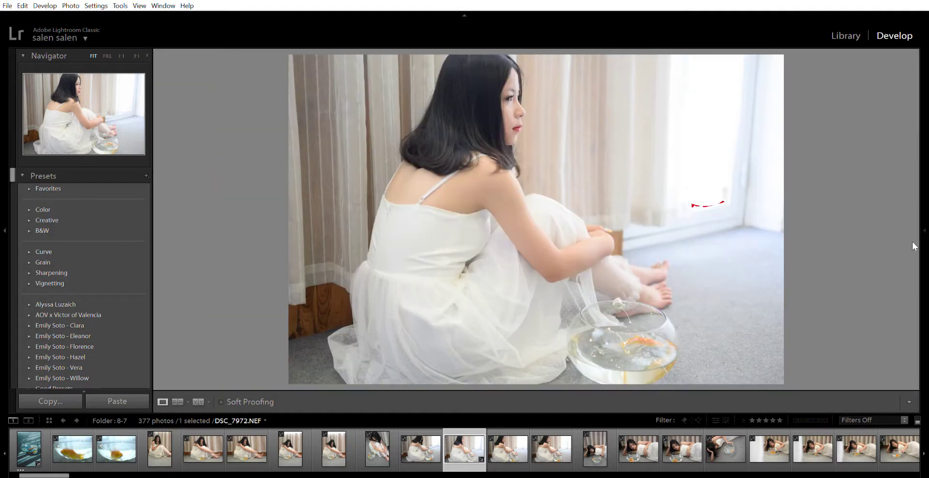
{"action": "left_click", "coordinate": [924, 231]}
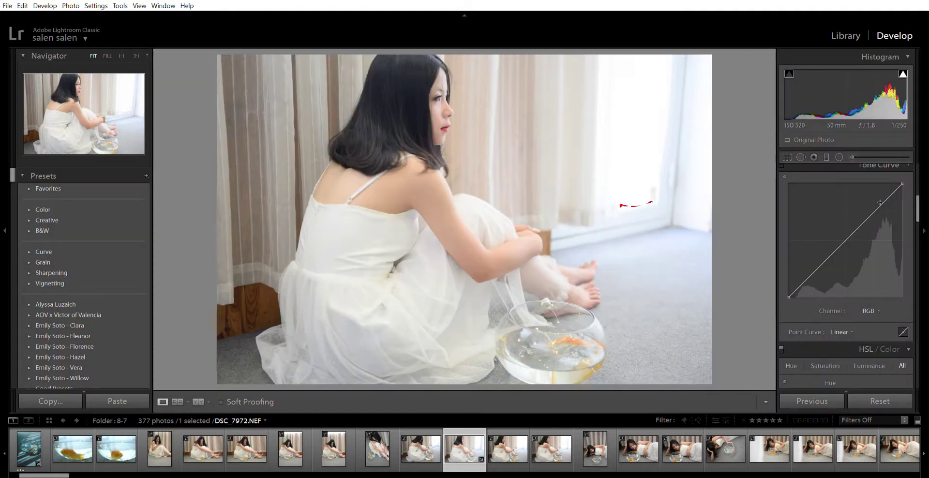
{"action": "left_click_drag", "start_coordinate": [874, 202], "coordinate": [871, 199]}
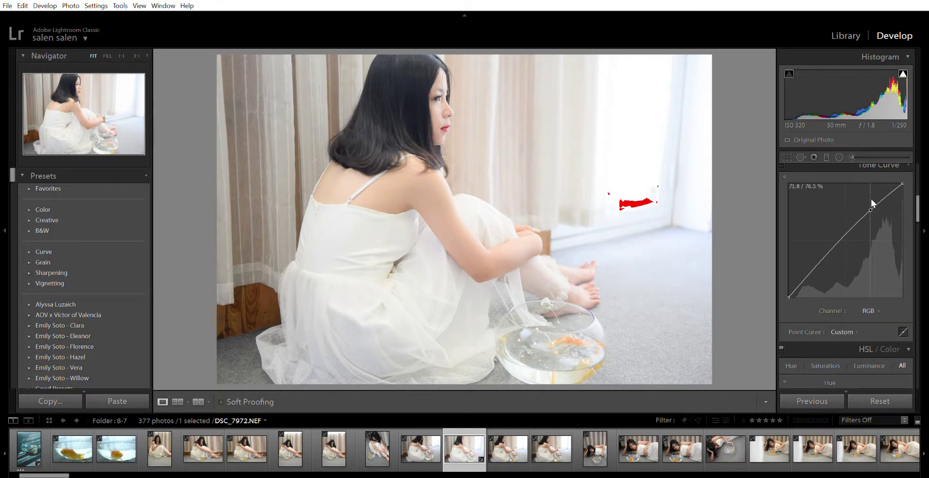
{"action": "mouse_move", "coordinate": [792, 291]}
{"action": "left_mouse_down"}
{"action": "mouse_move", "coordinate": [788, 274]}
{"action": "mouse_move", "coordinate": [792, 285]}
{"action": "left_mouse_up"}
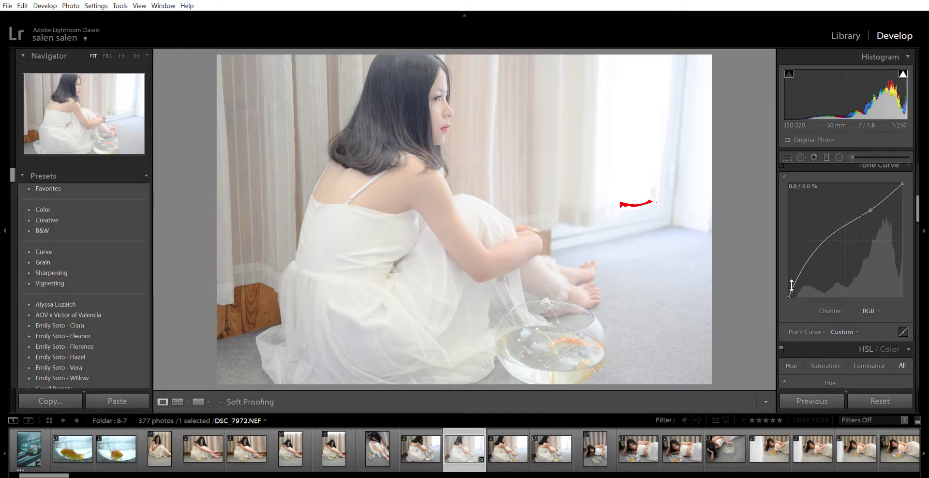
{"action": "mouse_move", "coordinate": [797, 280]}
{"action": "left_mouse_down"}
{"action": "mouse_move", "coordinate": [795, 289]}
{"action": "mouse_move", "coordinate": [781, 277]}
{"action": "left_mouse_up"}
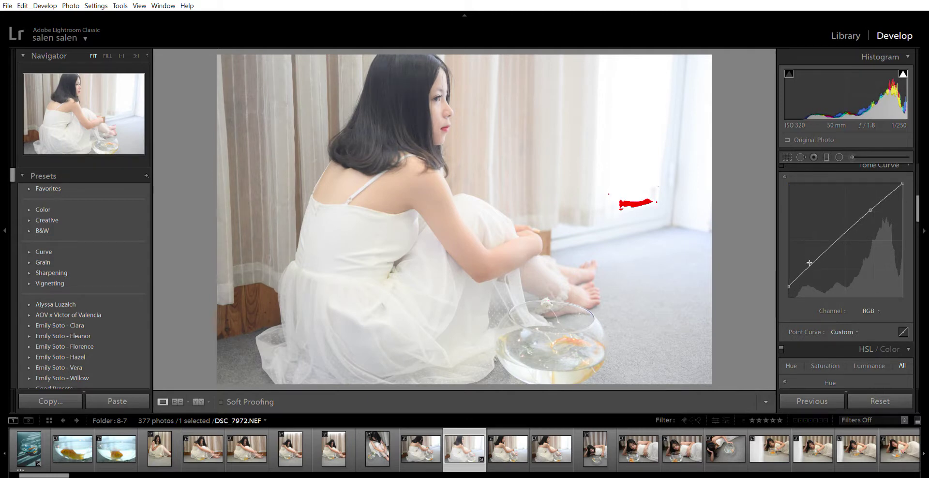
{"action": "left_click_drag", "start_coordinate": [811, 262], "coordinate": [810, 269]}
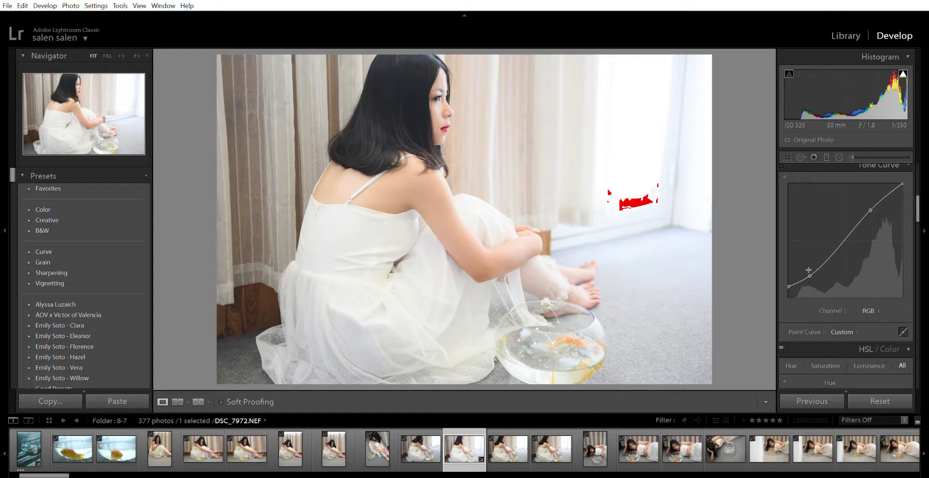
In Calibration, shift the Green Primary hue slightly down and the Blue Primary hue slightly up
{"action": "left_click_drag", "start_coordinate": [918, 200], "coordinate": [909, 371]}
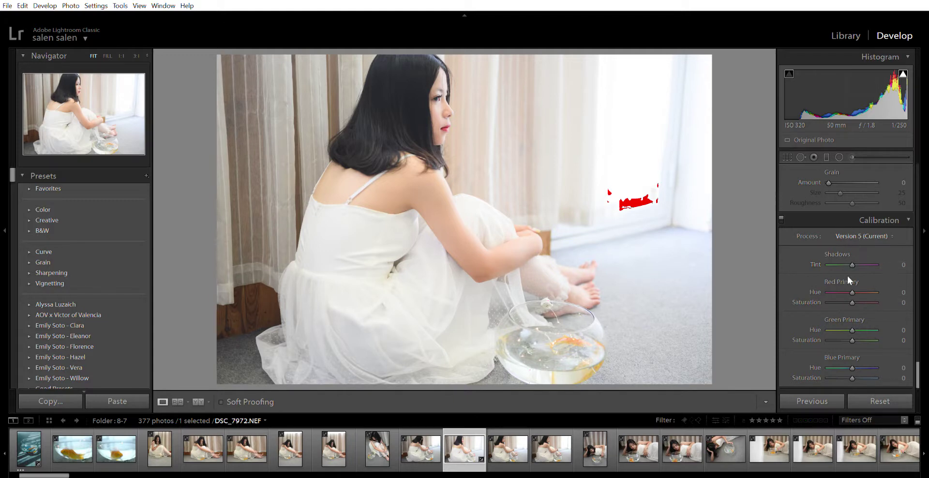
{"action": "mouse_move", "coordinate": [849, 318]}
{"action": "left_mouse_down"}
{"action": "mouse_move", "coordinate": [870, 315]}
{"action": "mouse_move", "coordinate": [834, 318]}
{"action": "mouse_move", "coordinate": [861, 317]}
{"action": "mouse_move", "coordinate": [848, 321]}
{"action": "left_mouse_up"}
{"action": "mouse_move", "coordinate": [853, 357]}
{"action": "left_mouse_down"}
{"action": "mouse_move", "coordinate": [836, 359]}
{"action": "mouse_move", "coordinate": [868, 356]}
{"action": "mouse_move", "coordinate": [854, 361]}
{"action": "left_mouse_up"}
In the HSL adjustments, set the Orange saturation to -2 and the Orange luminance to +12
{"action": "left_click_drag", "start_coordinate": [913, 362], "coordinate": [907, 222]}
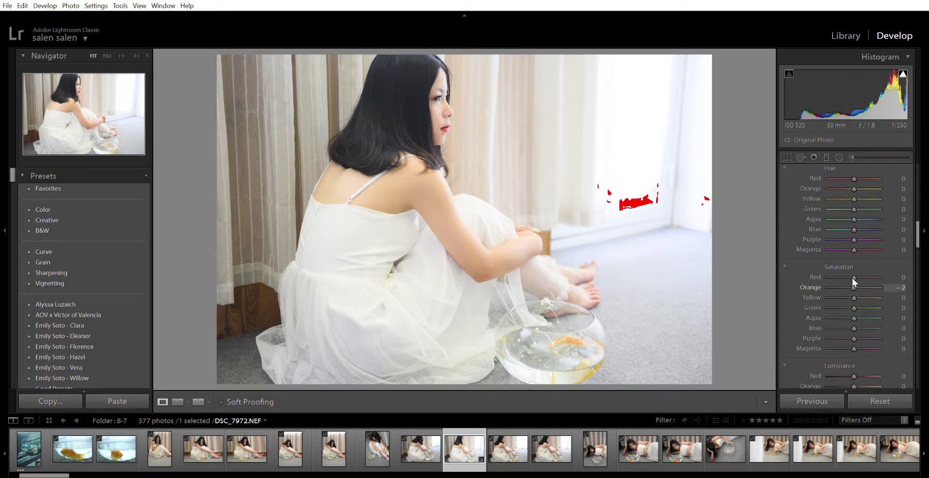
{"action": "scroll", "coordinate": [852, 277], "scroll_direction": "down", "scroll_amount": 2}
{"action": "left_click_drag", "start_coordinate": [854, 375], "coordinate": [859, 374]}
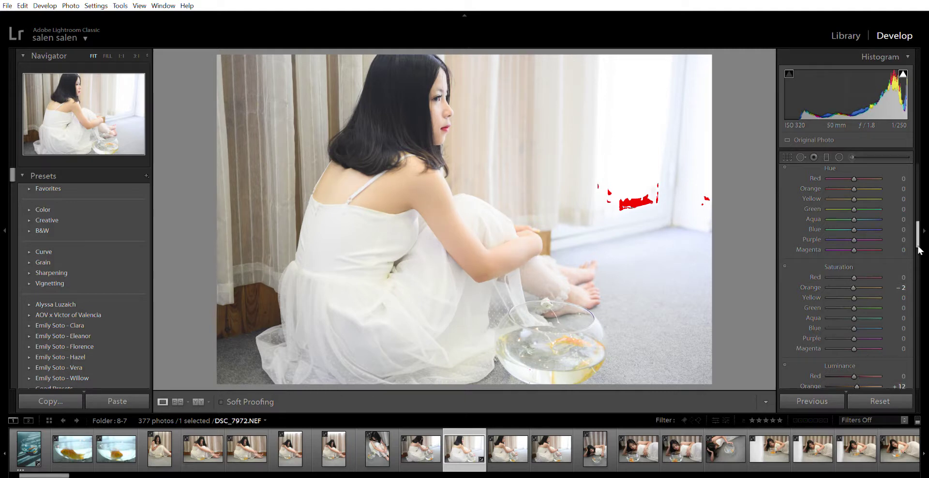
Give the Red channel's tone curve a gentle S-shape, with a highlight point at about 72.9 / 74.9 % and a lowered shadow point
{"action": "left_click_drag", "start_coordinate": [919, 228], "coordinate": [925, 207]}
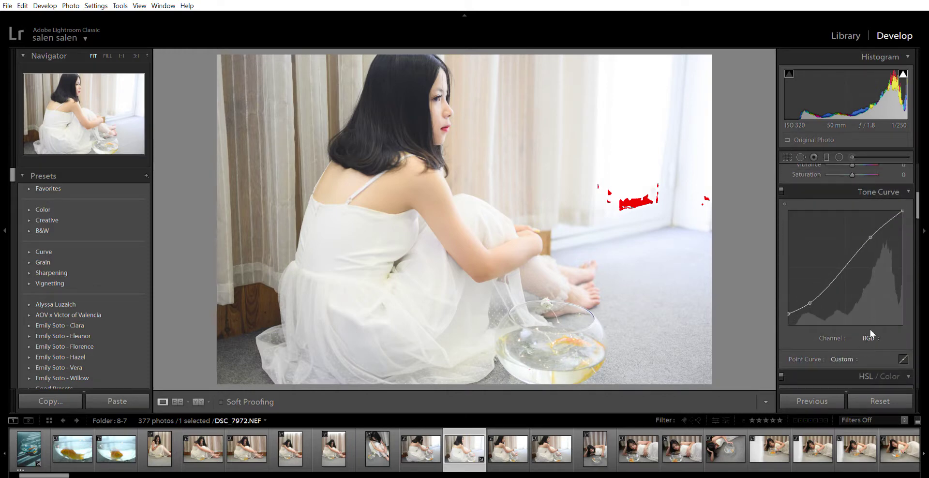
{"action": "left_click", "coordinate": [869, 338]}
{"action": "left_click", "coordinate": [861, 348]}
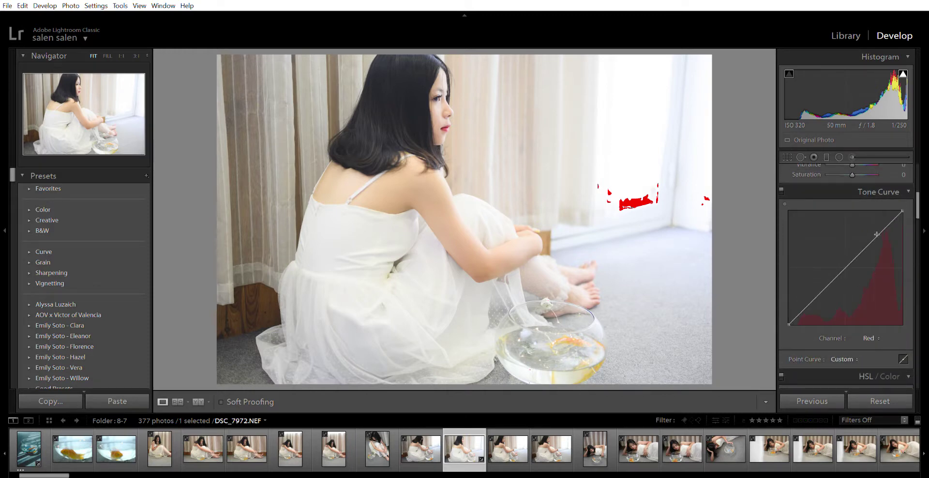
{"action": "left_click_drag", "start_coordinate": [873, 228], "coordinate": [872, 239]}
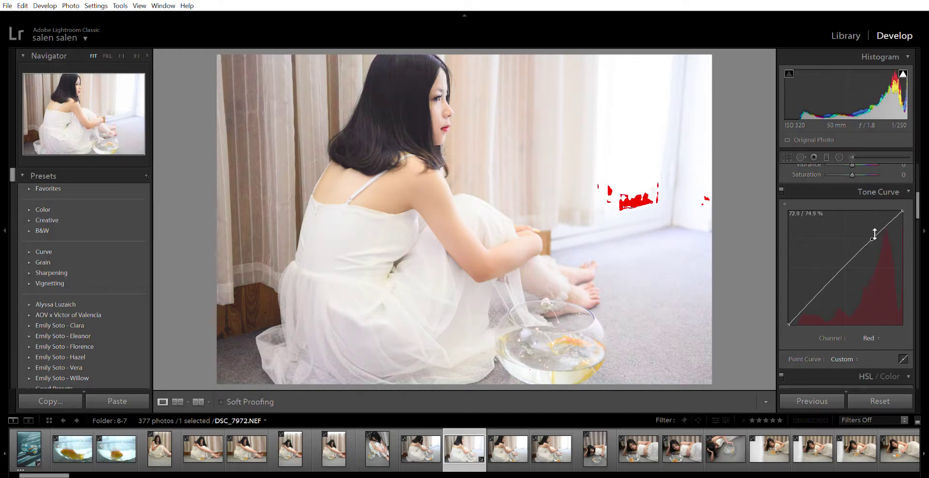
{"action": "left_click_drag", "start_coordinate": [818, 287], "coordinate": [819, 298]}
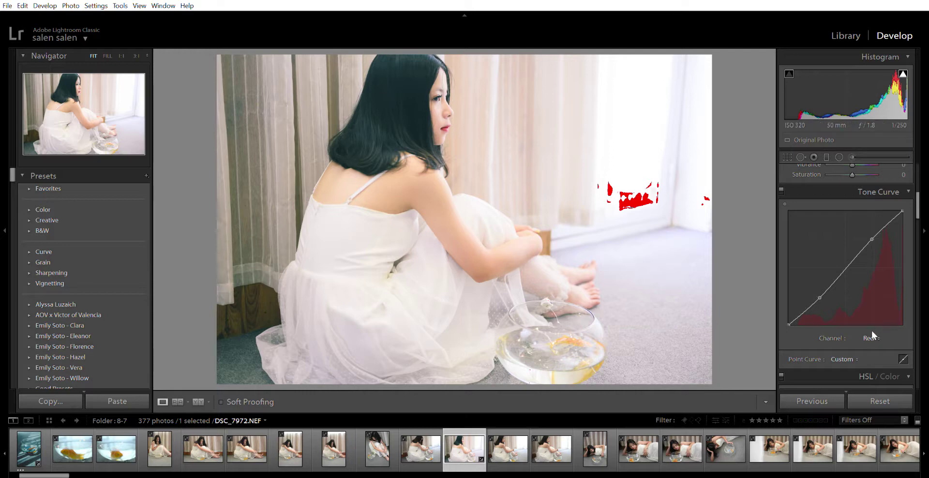
Give the Green channel's tone curve a gentle S-shape by raising a highlight point and lowering a shadow point
{"action": "left_click", "coordinate": [871, 338]}
{"action": "left_click", "coordinate": [852, 360]}
{"action": "left_click_drag", "start_coordinate": [875, 230], "coordinate": [871, 229]}
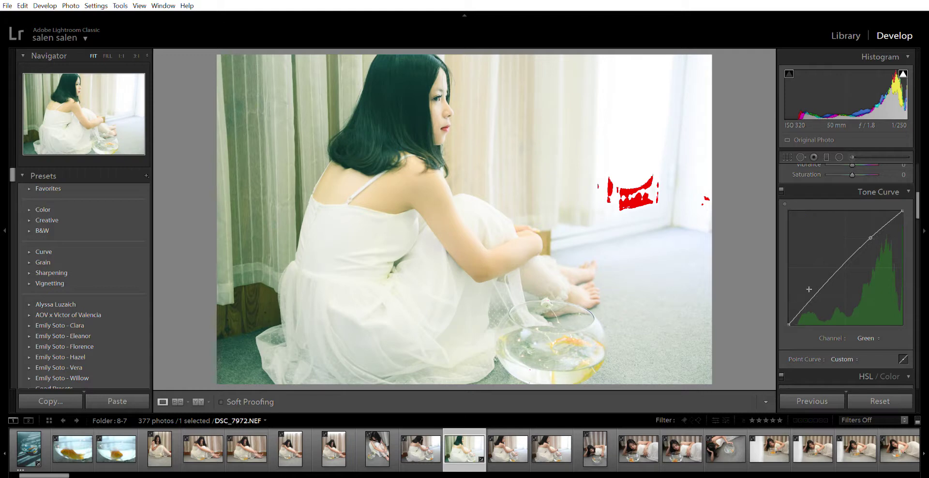
{"action": "left_click_drag", "start_coordinate": [819, 287], "coordinate": [819, 297]}
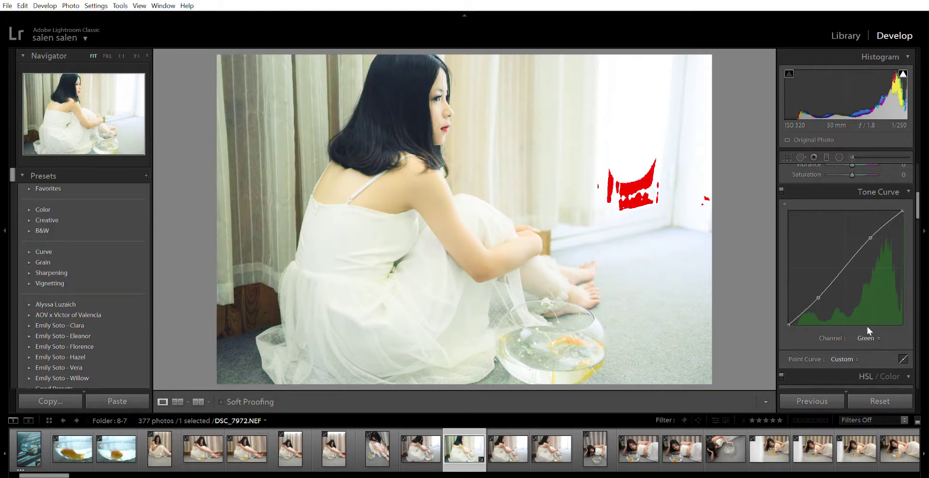
Shape the Blue channel's tone curve with a shadow point at about 27.1 / 22.7 % and a highlight point at about 72.9 / 75.7 %
{"action": "left_click", "coordinate": [868, 338]}
{"action": "left_click", "coordinate": [869, 347]}
{"action": "left_click_drag", "start_coordinate": [878, 239], "coordinate": [871, 237]}
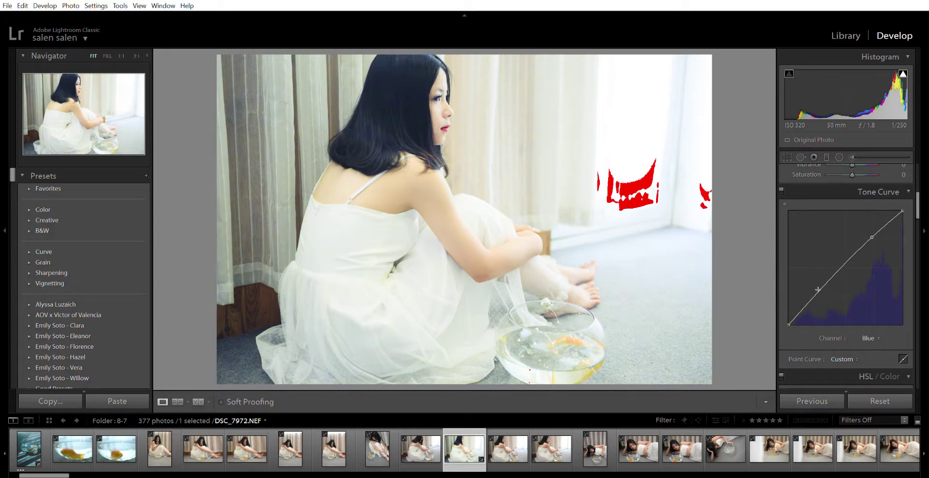
{"action": "left_click_drag", "start_coordinate": [819, 294], "coordinate": [819, 290]}
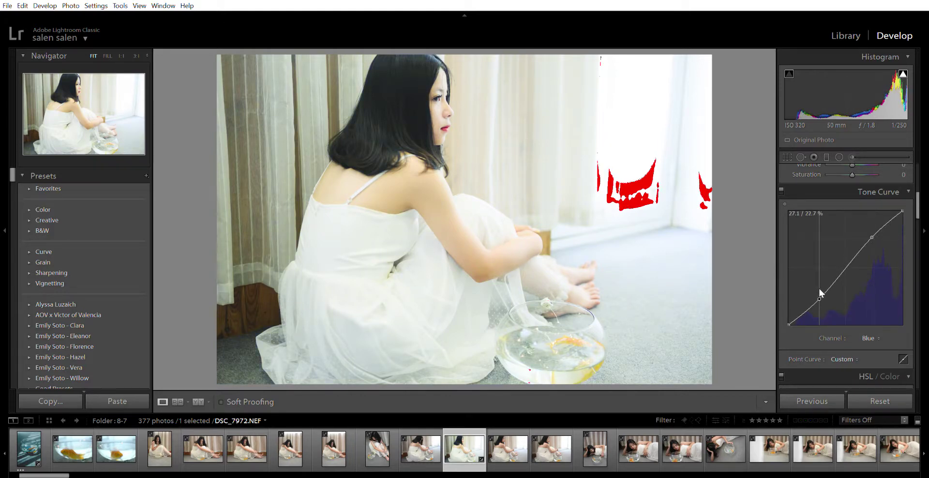
{"action": "left_click_drag", "start_coordinate": [872, 237], "coordinate": [872, 238]}
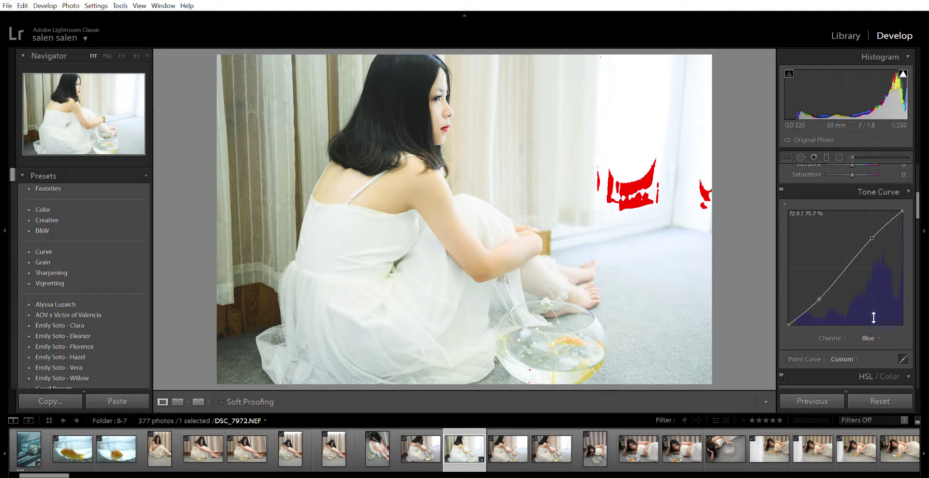
Fine-tune the Green channel's shadow curve point, and undo a trial lift of its highlight point
{"action": "left_click", "coordinate": [868, 337]}
{"action": "left_click", "coordinate": [845, 358]}
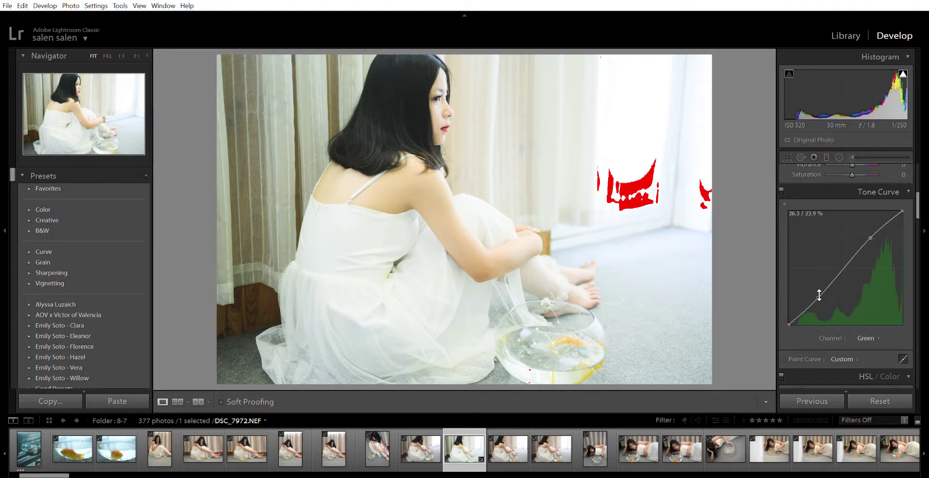
{"action": "left_click_drag", "start_coordinate": [819, 294], "coordinate": [818, 287]}
{"action": "left_click_drag", "start_coordinate": [871, 235], "coordinate": [867, 226]}
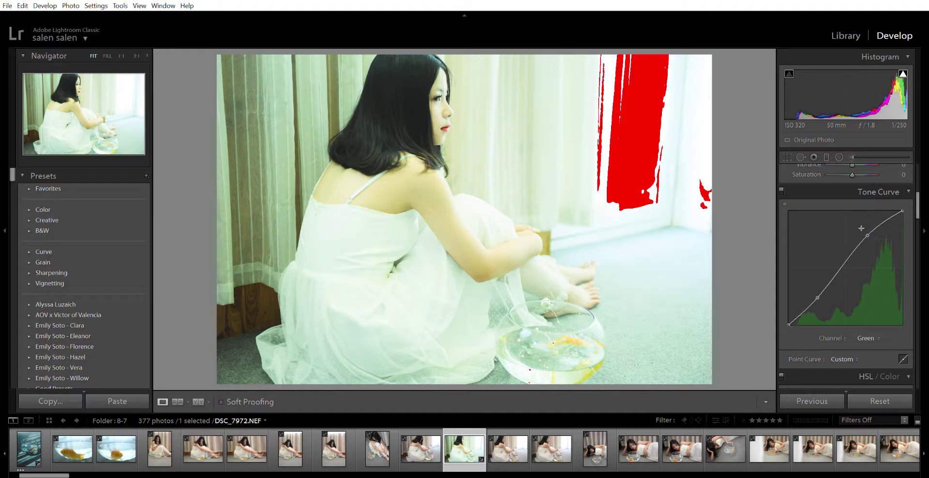
{"action": "key", "text": "ctrl+z"}
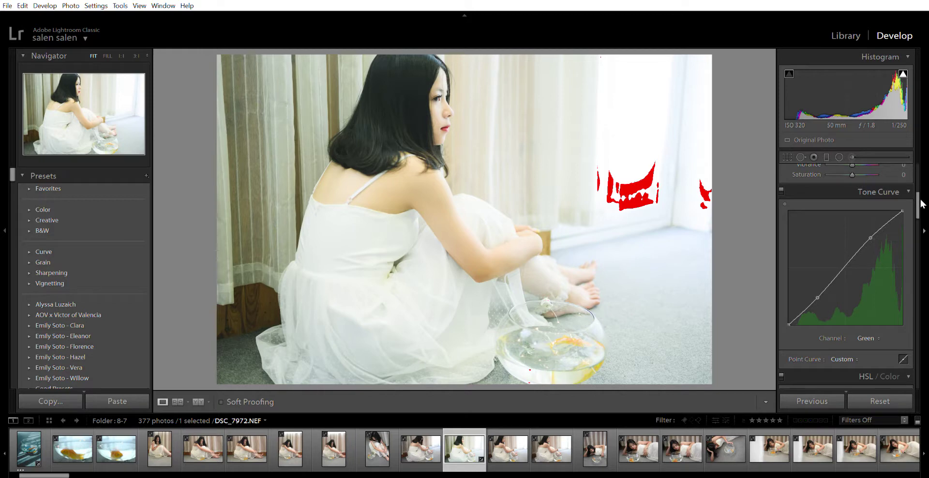
Rebalance the photo's tone by setting Exposure to +0.43, Highlights to -100 and Shadows to +16
{"action": "left_click_drag", "start_coordinate": [918, 201], "coordinate": [905, 139]}
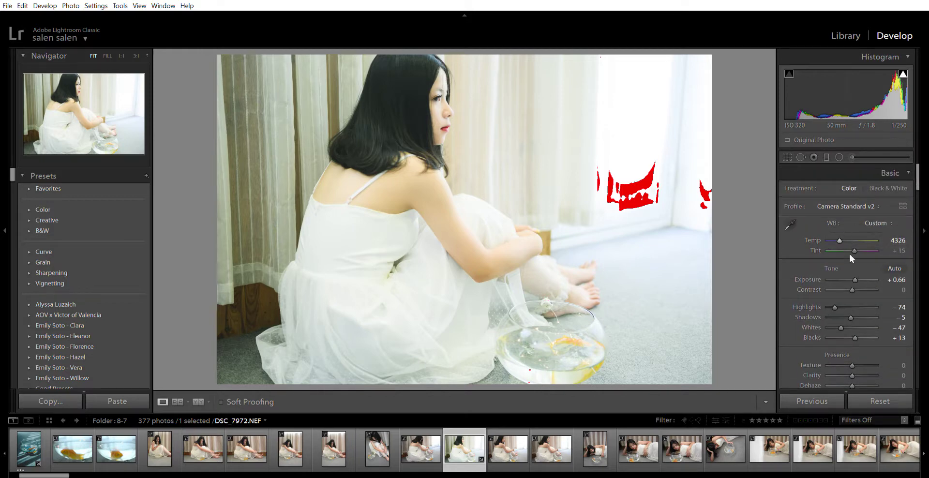
{"action": "double_click", "coordinate": [852, 269]}
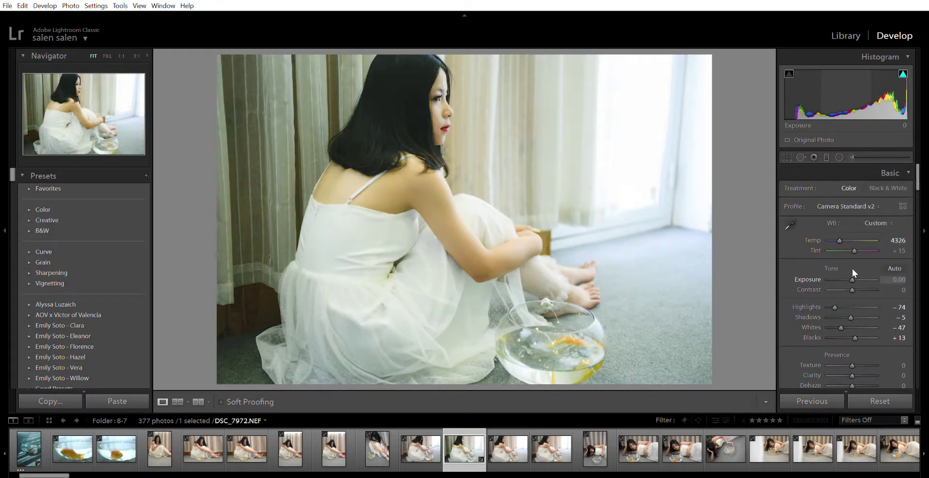
{"action": "left_click_drag", "start_coordinate": [852, 269], "coordinate": [854, 269]}
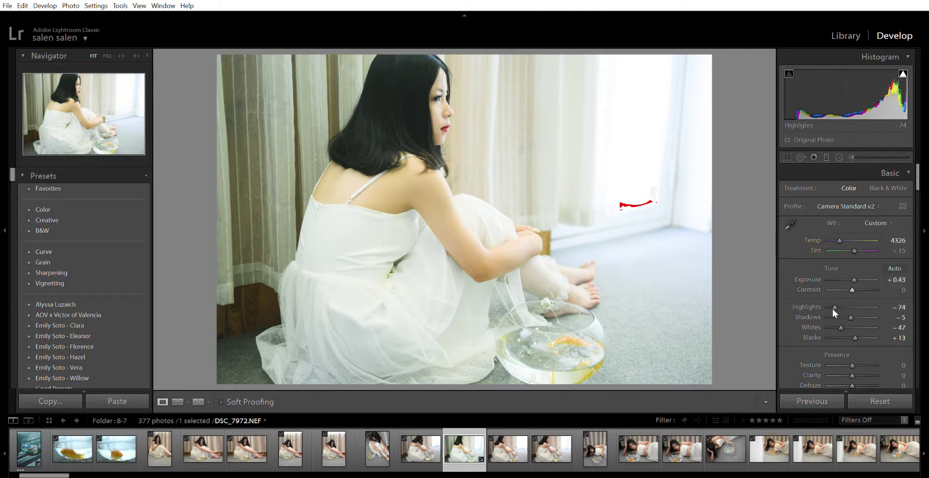
{"action": "left_click_drag", "start_coordinate": [851, 318], "coordinate": [820, 297]}
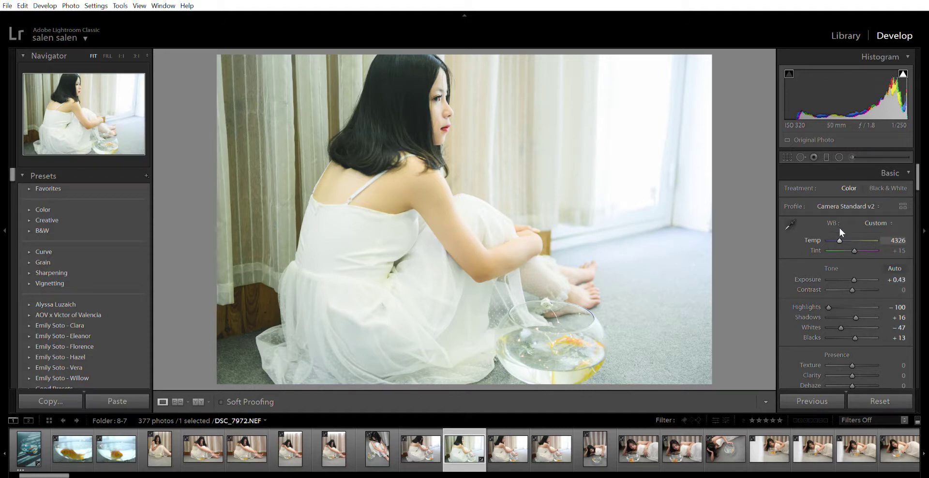
{"action": "left_click_drag", "start_coordinate": [853, 239], "coordinate": [852, 239]}
Compare the original and edited photo side by side in the Before & After view, inspecting the arm's skin at 1:1
{"action": "left_click", "coordinate": [179, 395]}
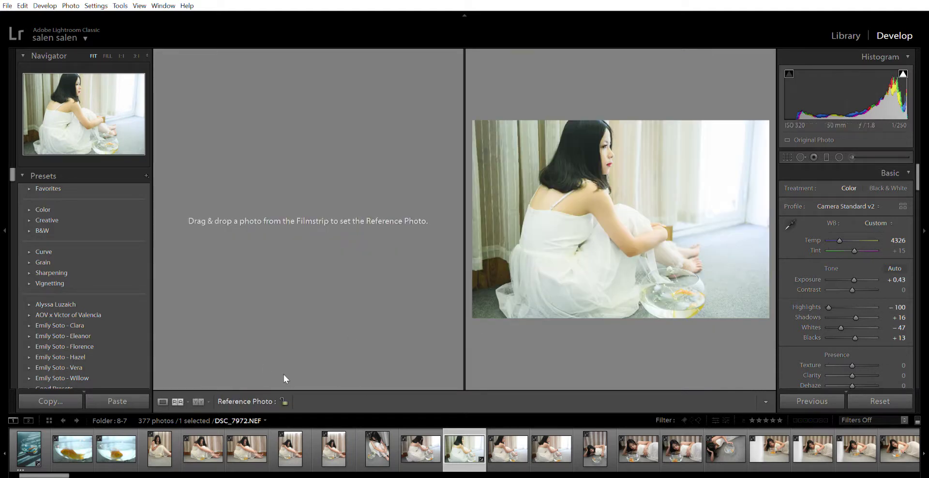
{"action": "left_click", "coordinate": [163, 393]}
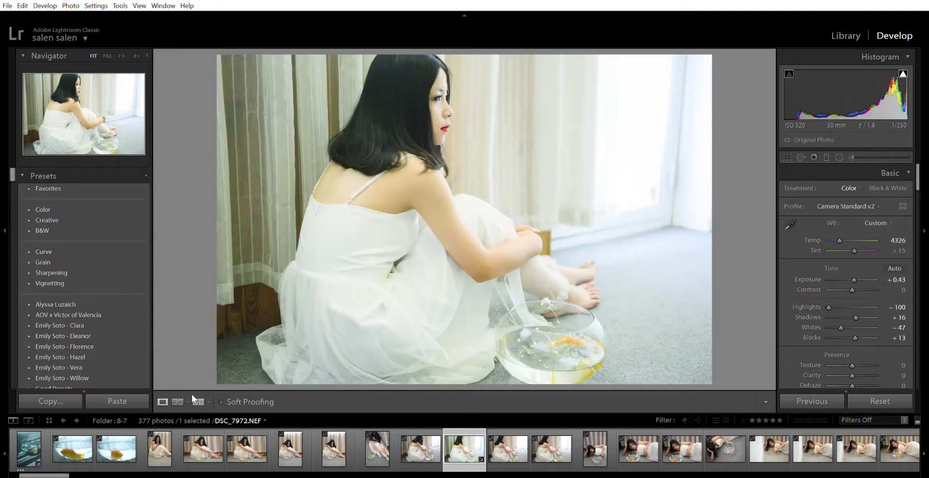
{"action": "left_click", "coordinate": [199, 393]}
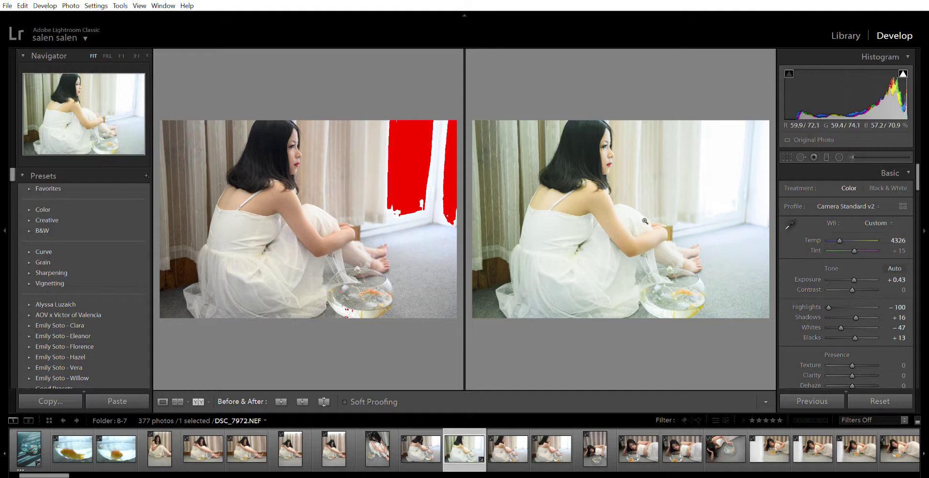
{"action": "left_click", "coordinate": [608, 161]}
{"action": "left_click", "coordinate": [605, 181]}
{"action": "left_click", "coordinate": [619, 215]}
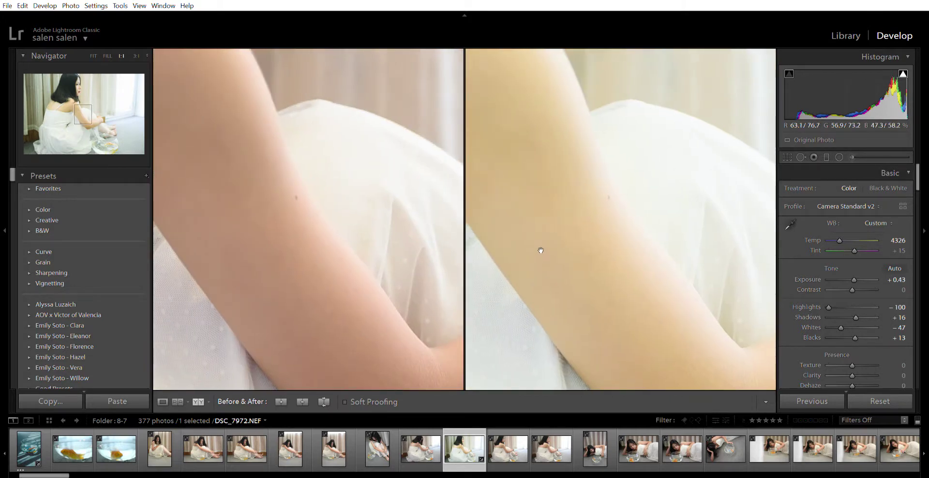
{"action": "left_click", "coordinate": [539, 251]}
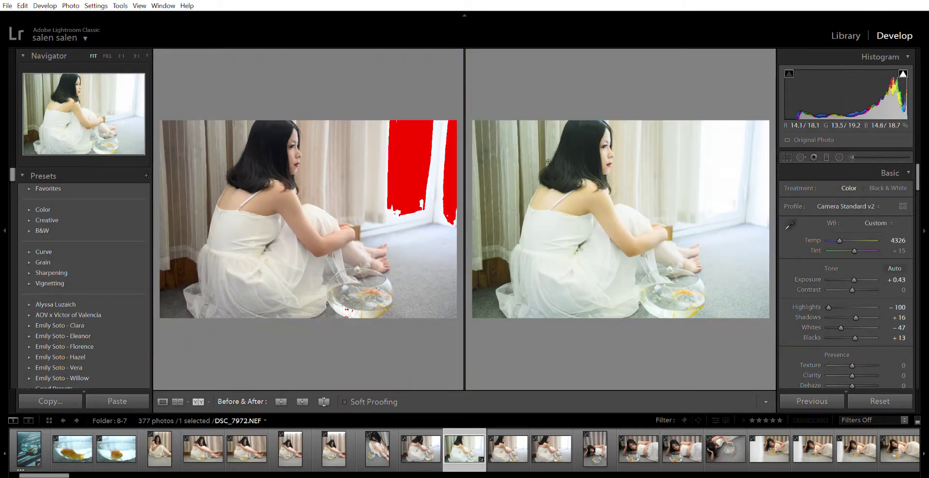